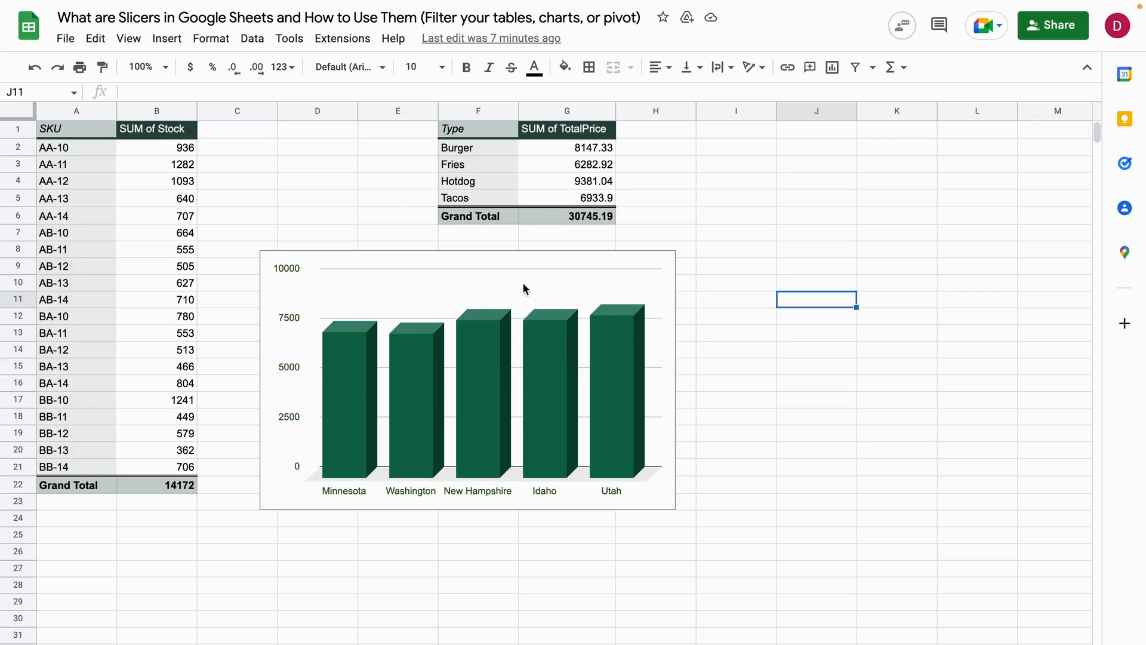
- Add a slicer to the sheet using Data!A1:G251 as its data range
click(313, 183)
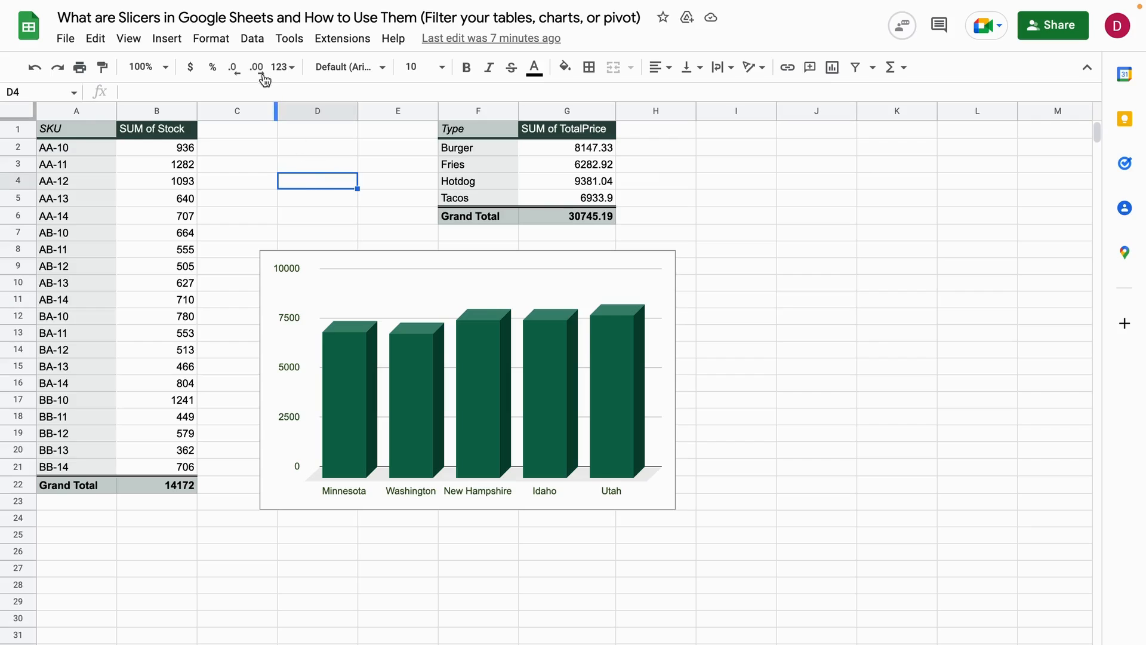
click(253, 39)
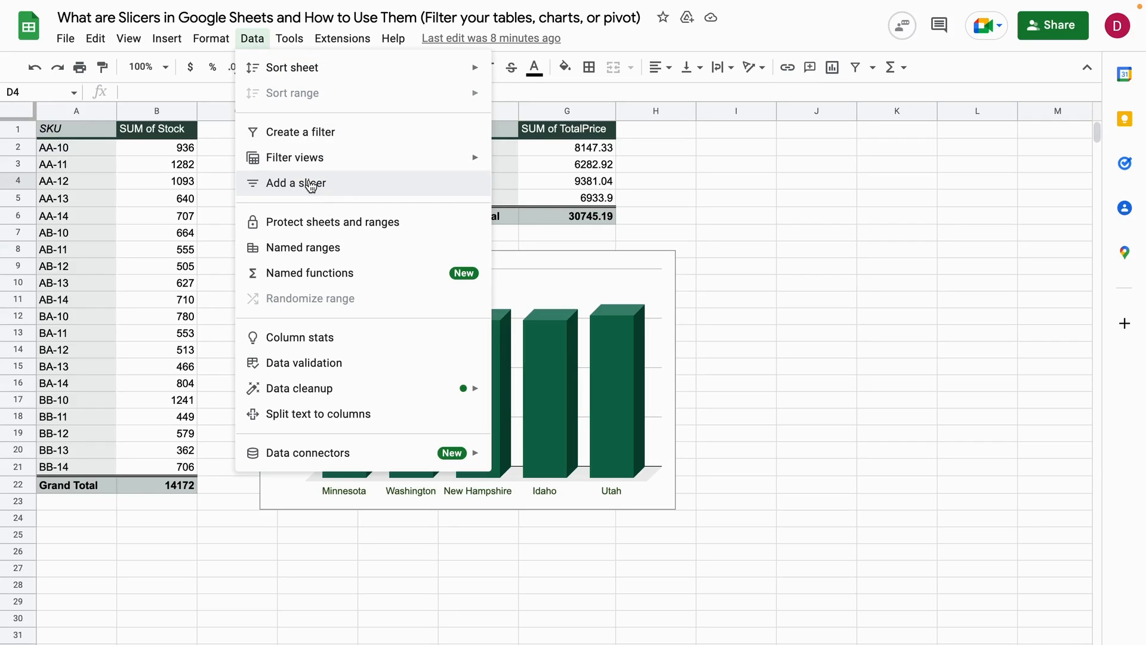
click(348, 184)
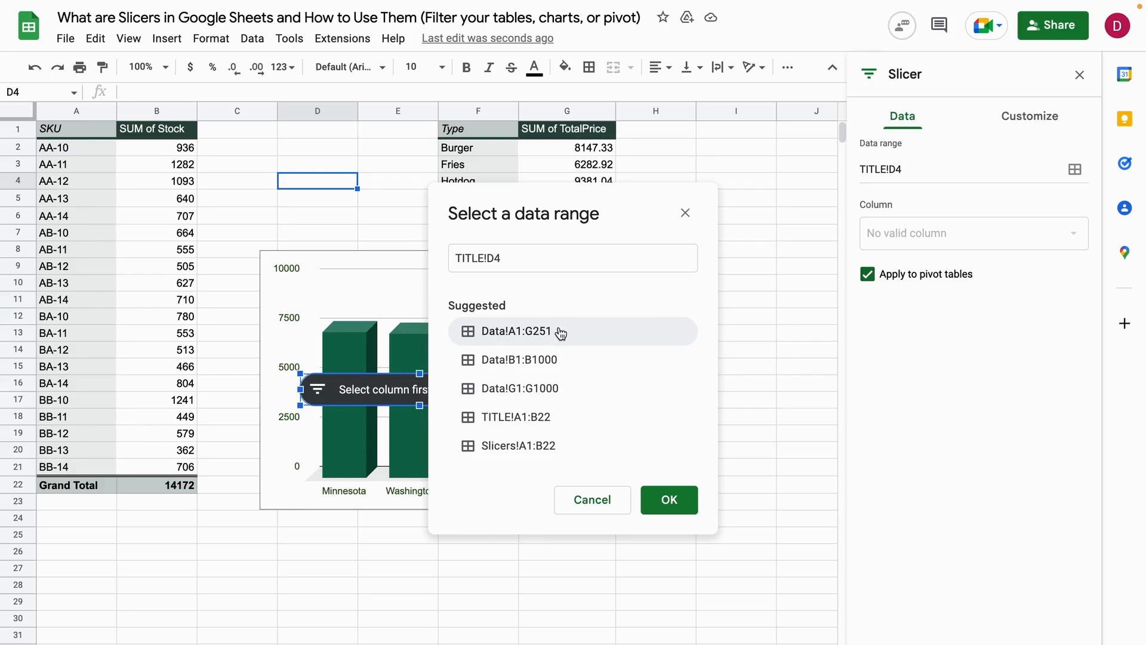
key(ctrl+shift+Page_Down)
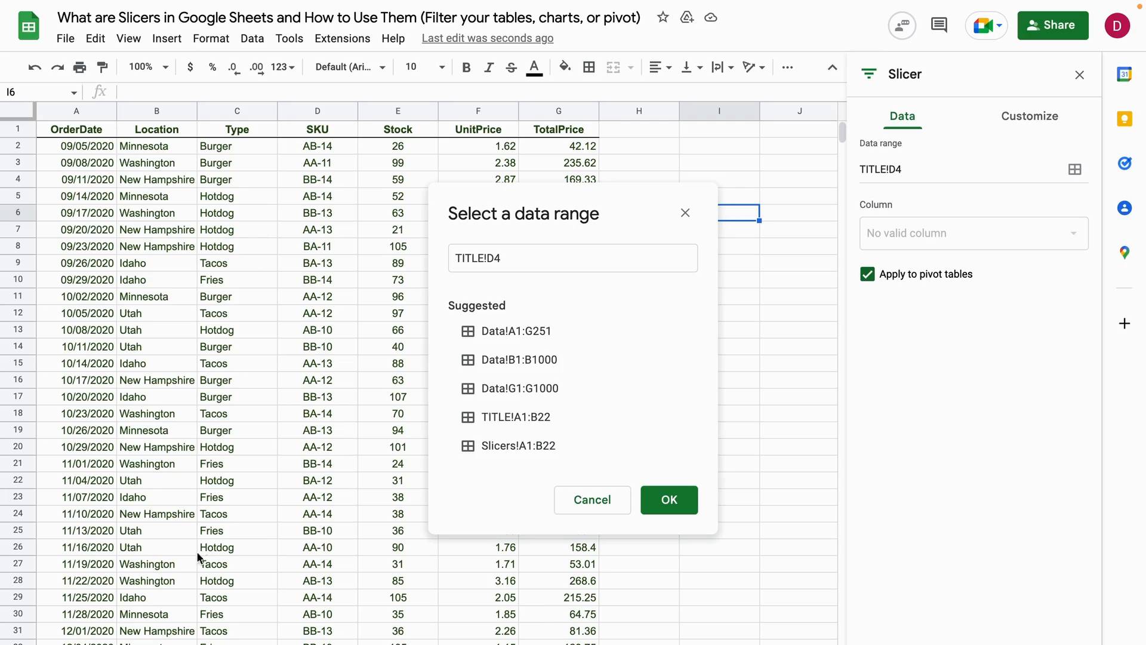
key(ctrl+shift+Page_Up)
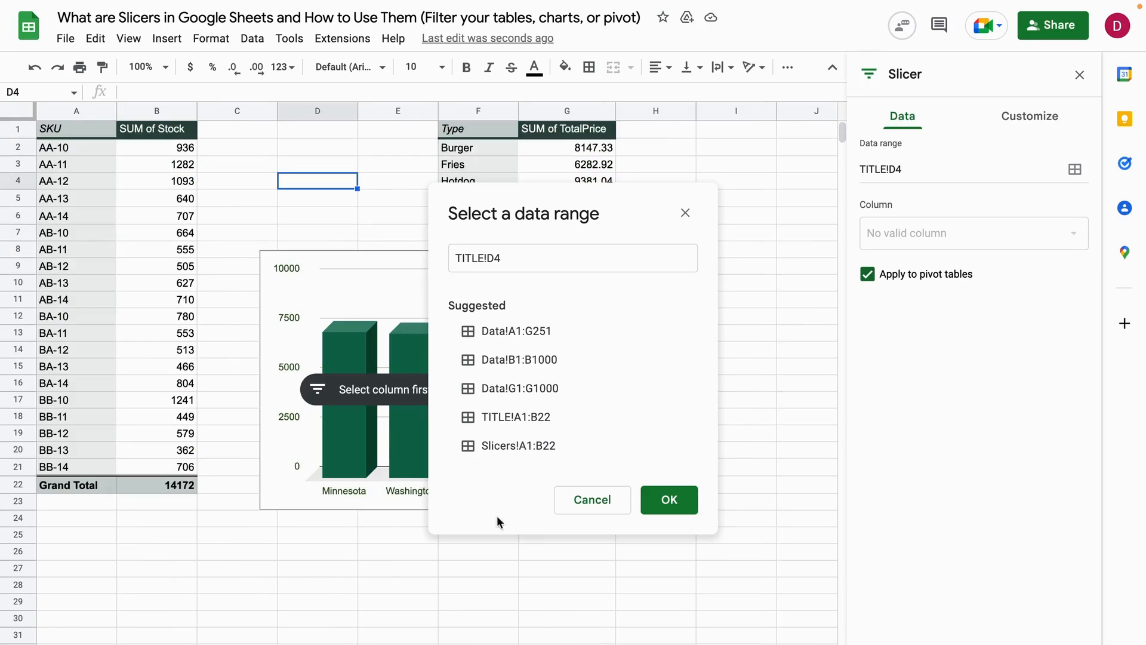
click(557, 332)
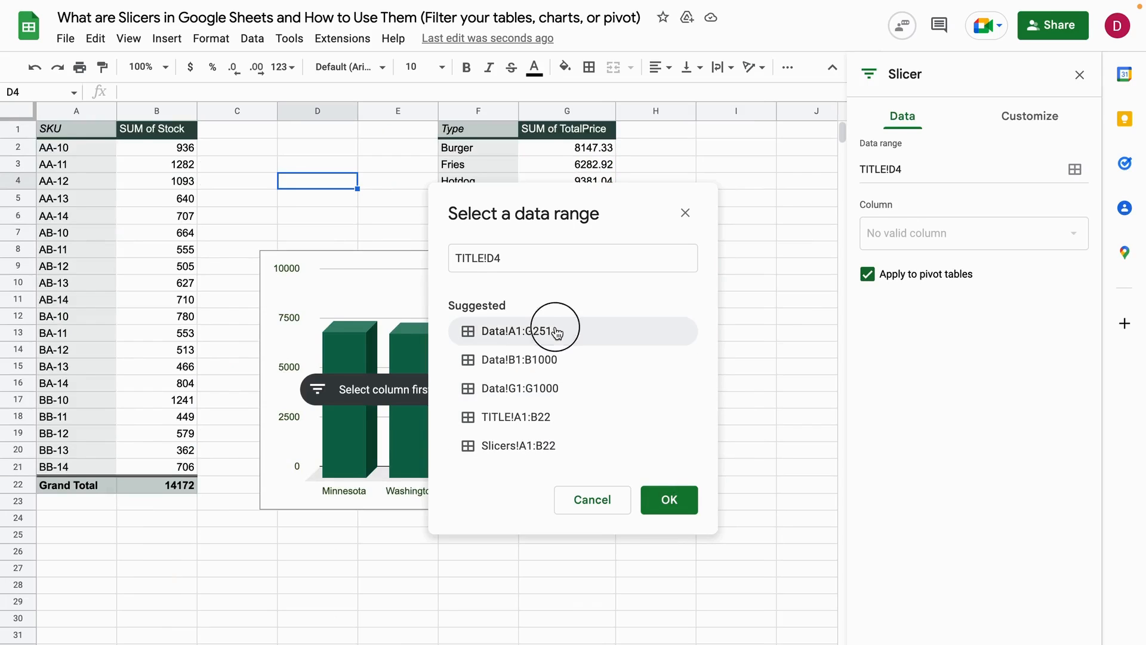
click(669, 500)
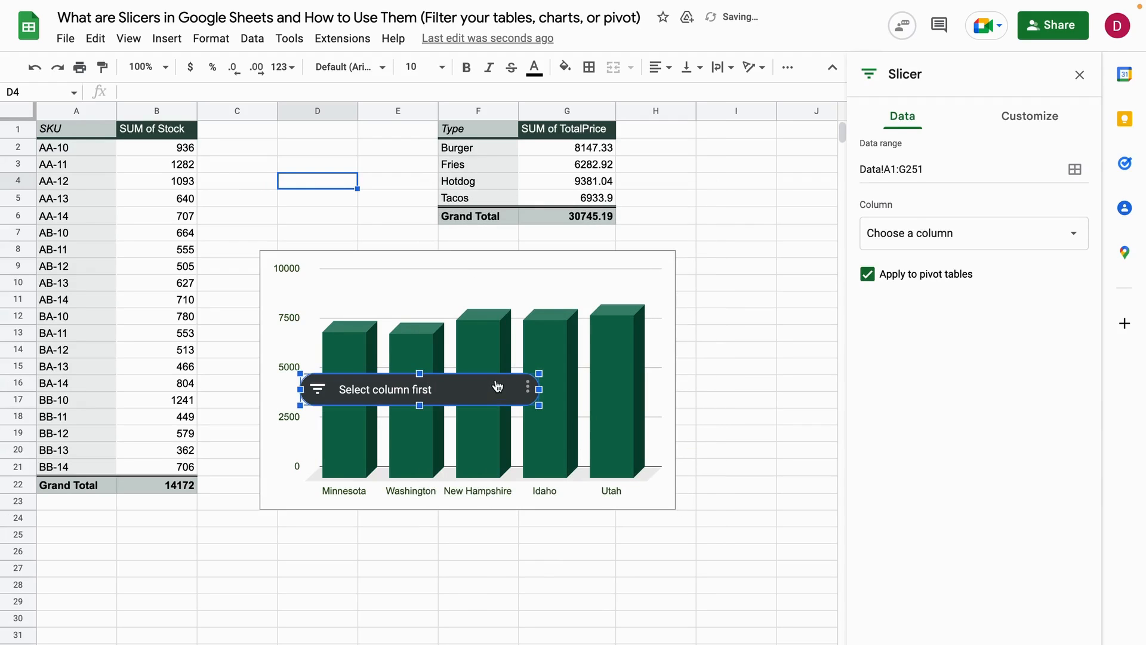
- Move the slicer above the chart, between the two pivot tables, and set its column to Location
drag(497, 385, 379, 175)
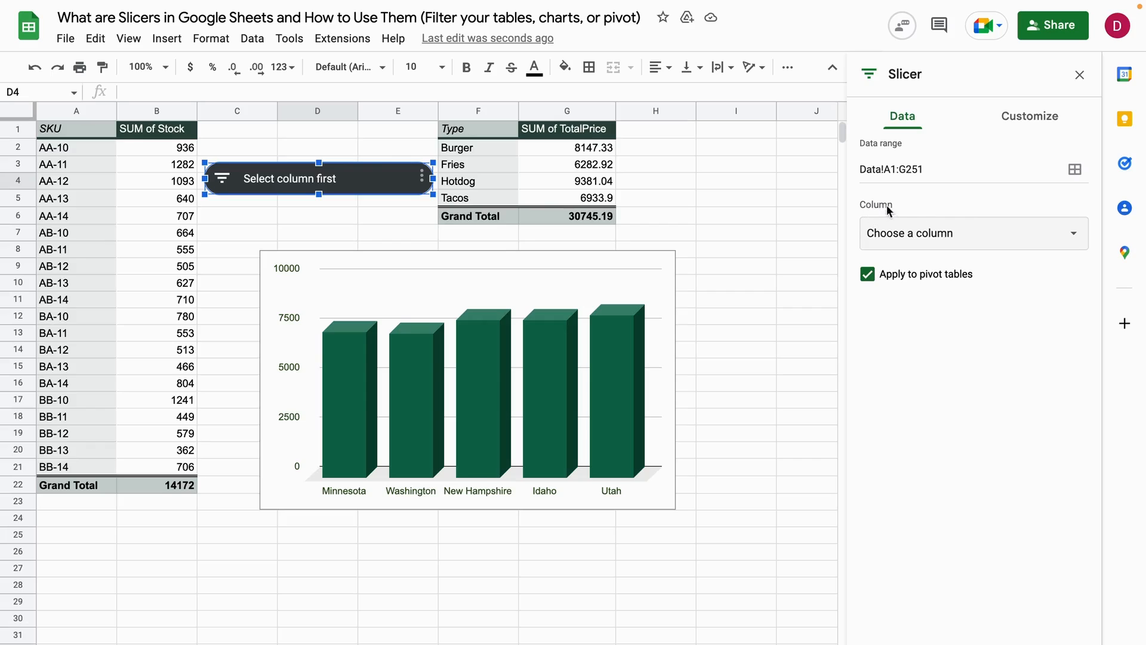
click(1074, 238)
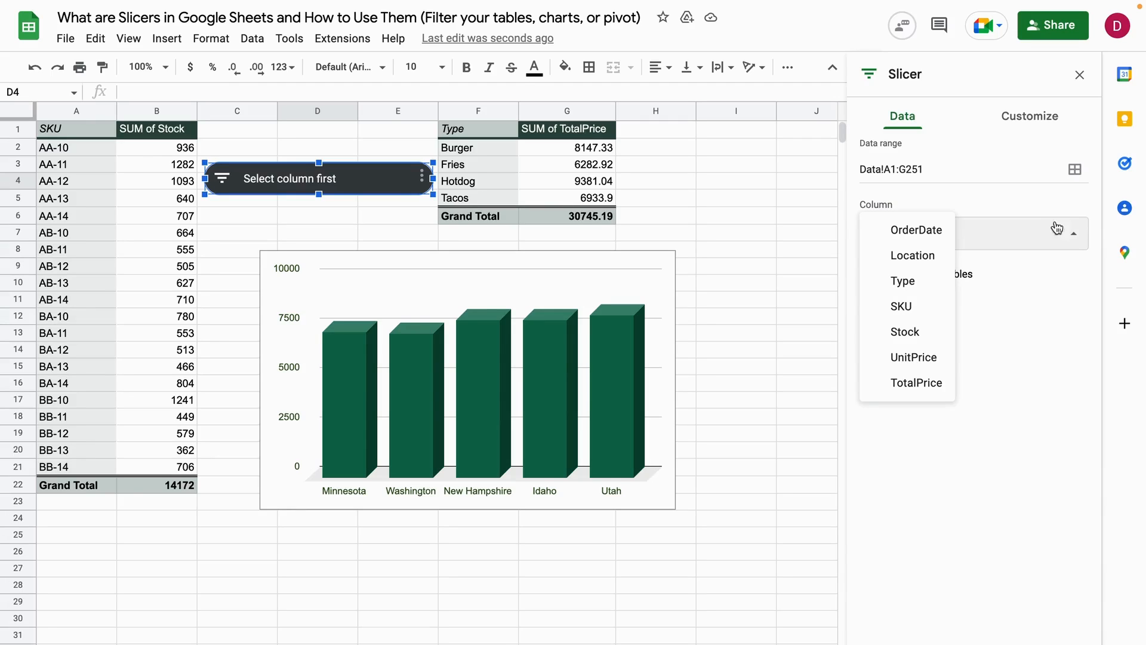
click(913, 255)
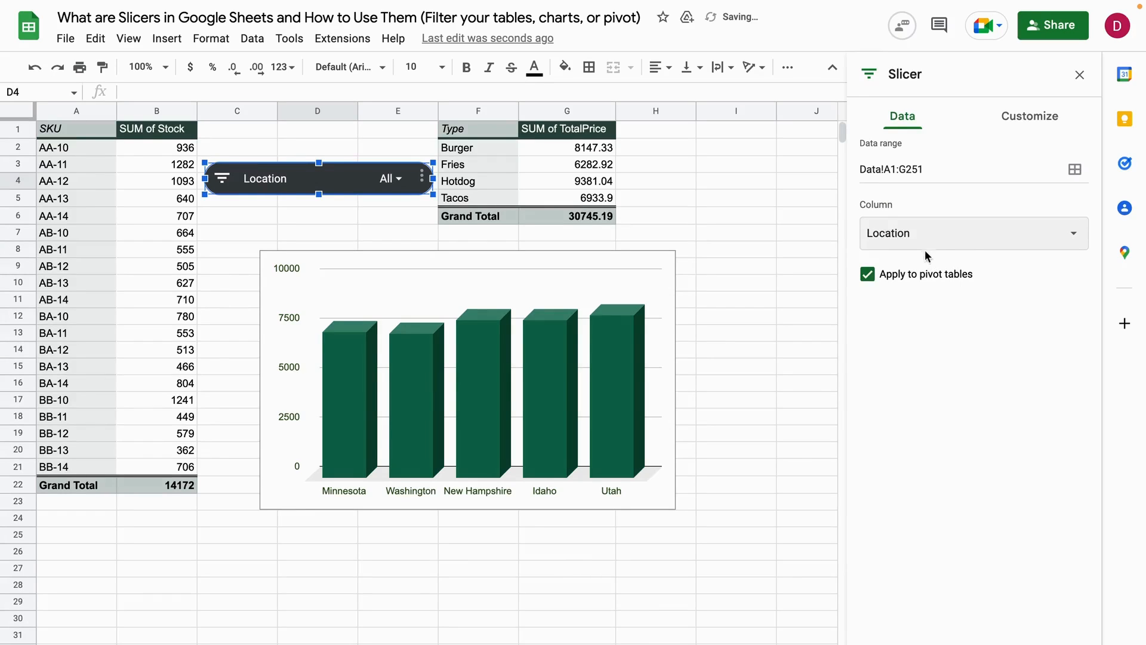
- Filter the Location slicer by the condition "Text does not contain" with the value Idaho
click(395, 181)
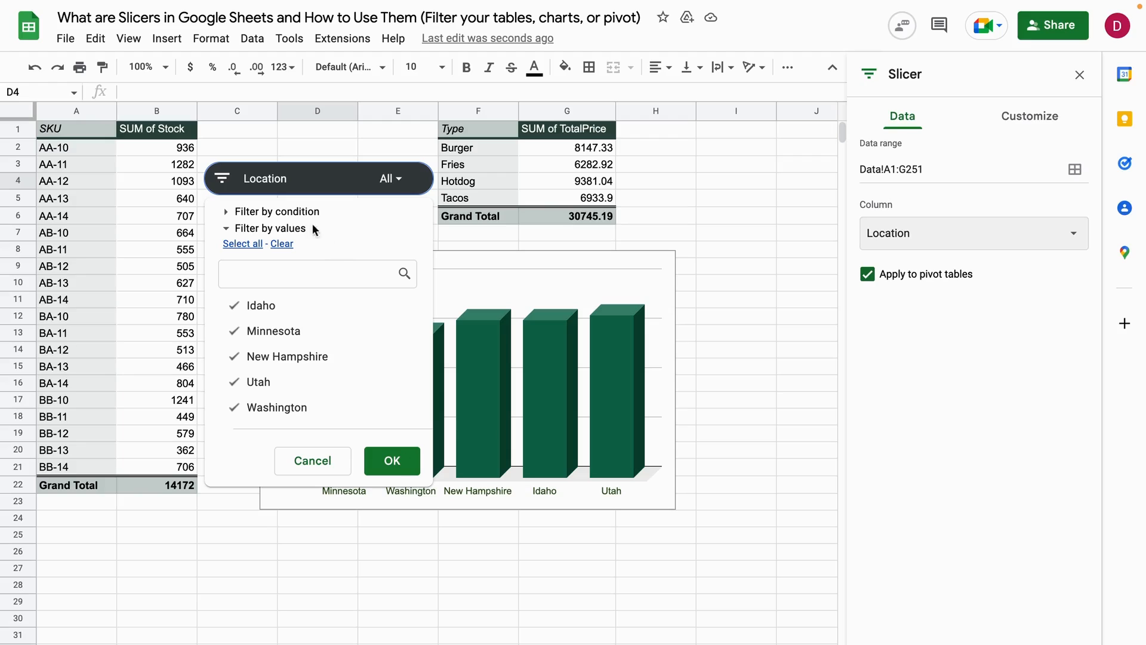
click(227, 211)
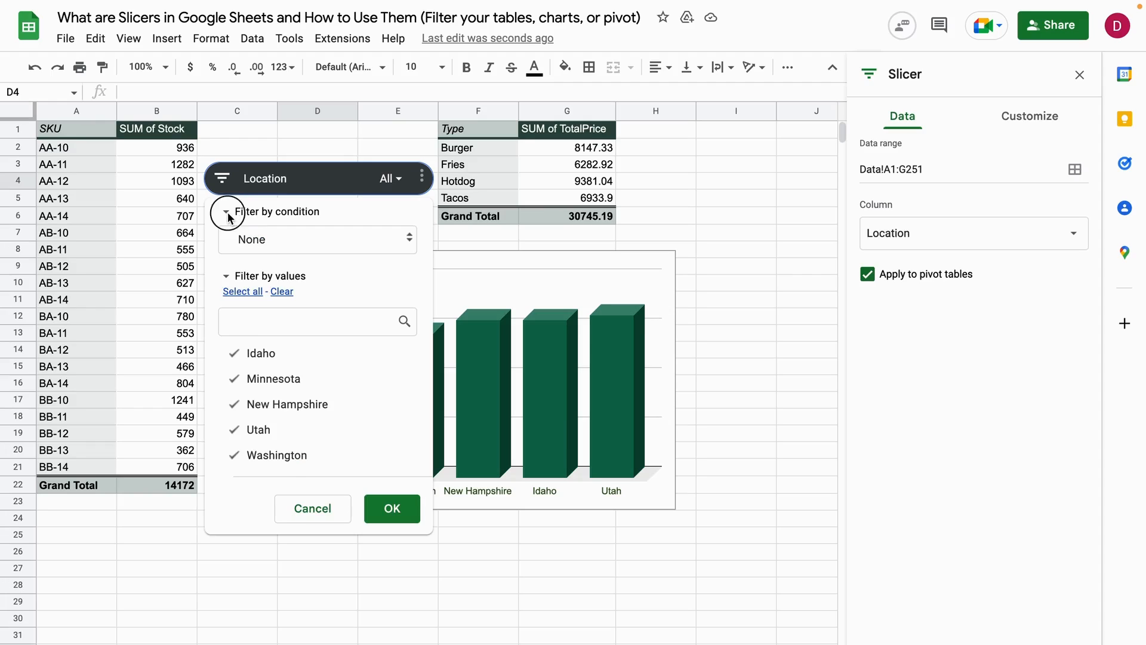
click(228, 212)
click(229, 211)
click(405, 241)
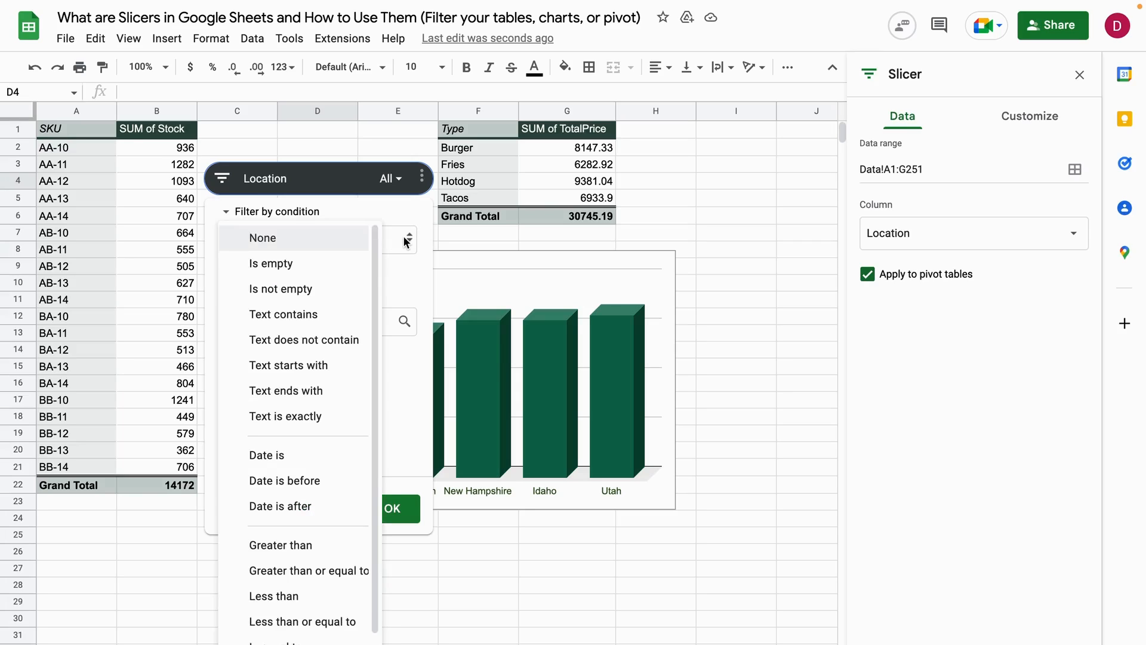
click(320, 336)
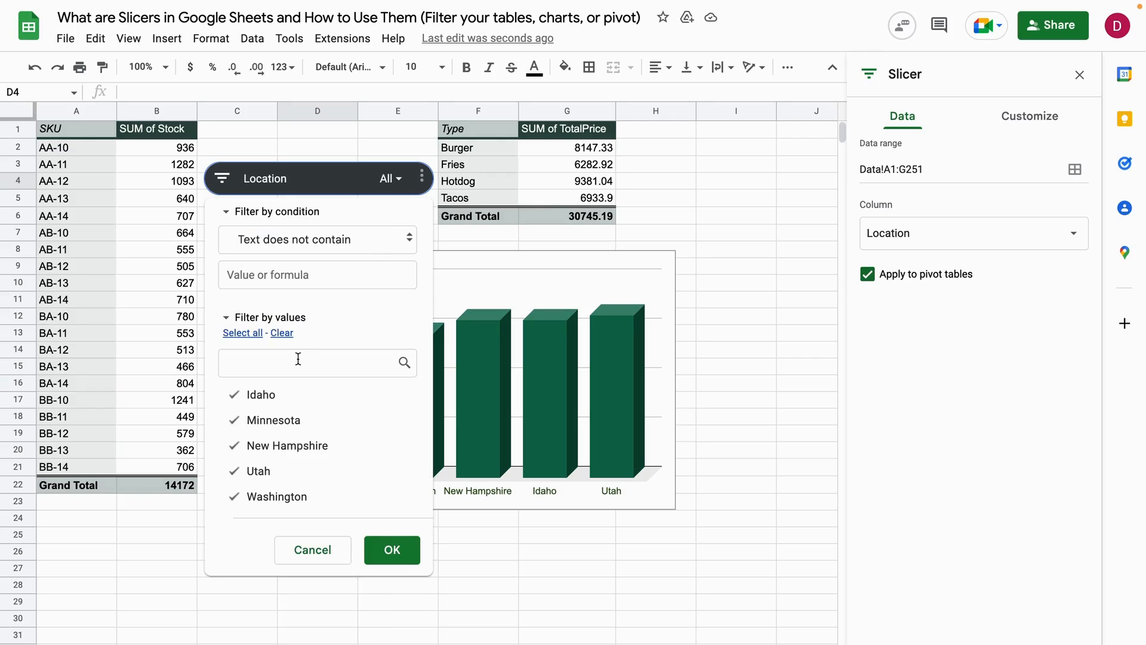
click(289, 281)
text(Idaho)
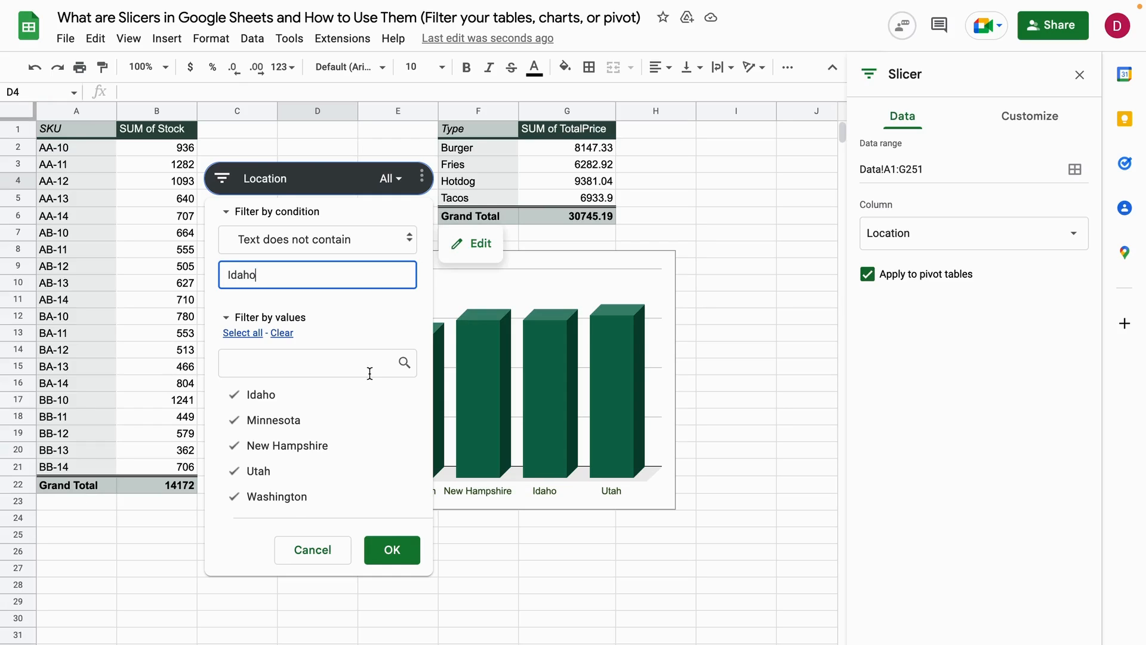
click(391, 550)
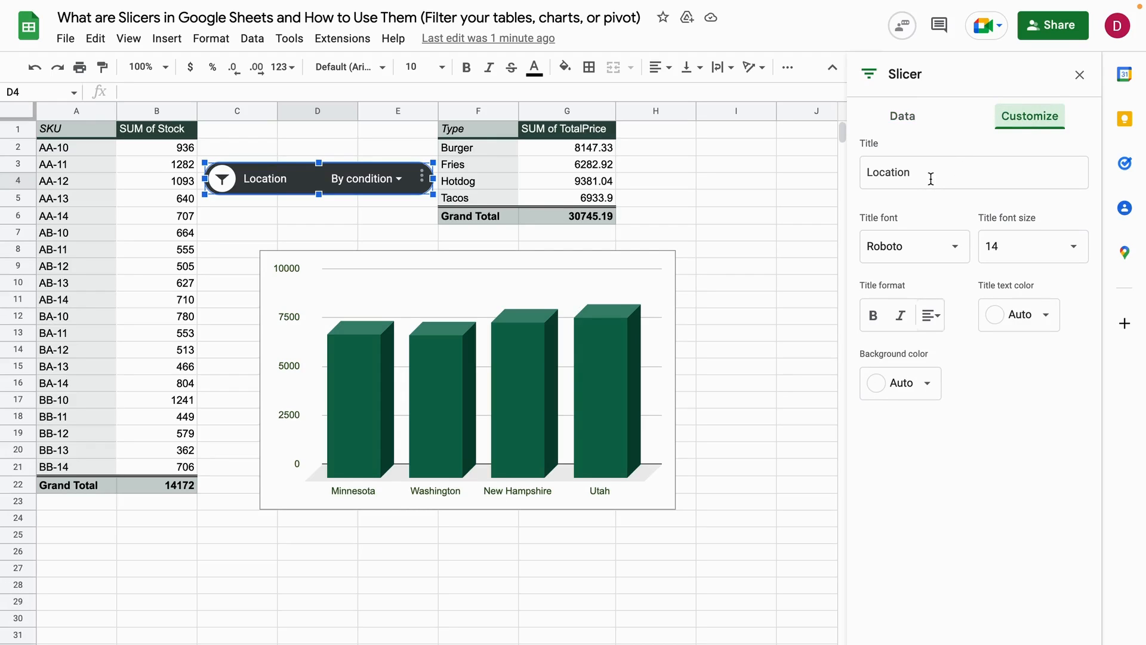
- Format the slicer title with the Lobster font at size 18
click(925, 254)
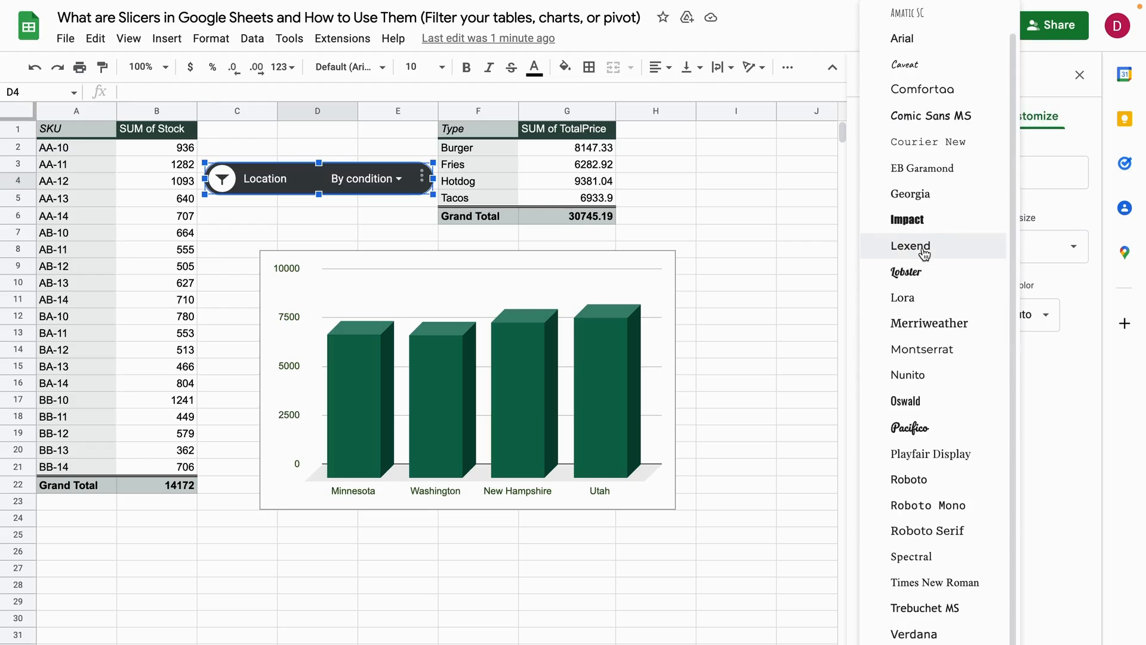
click(908, 271)
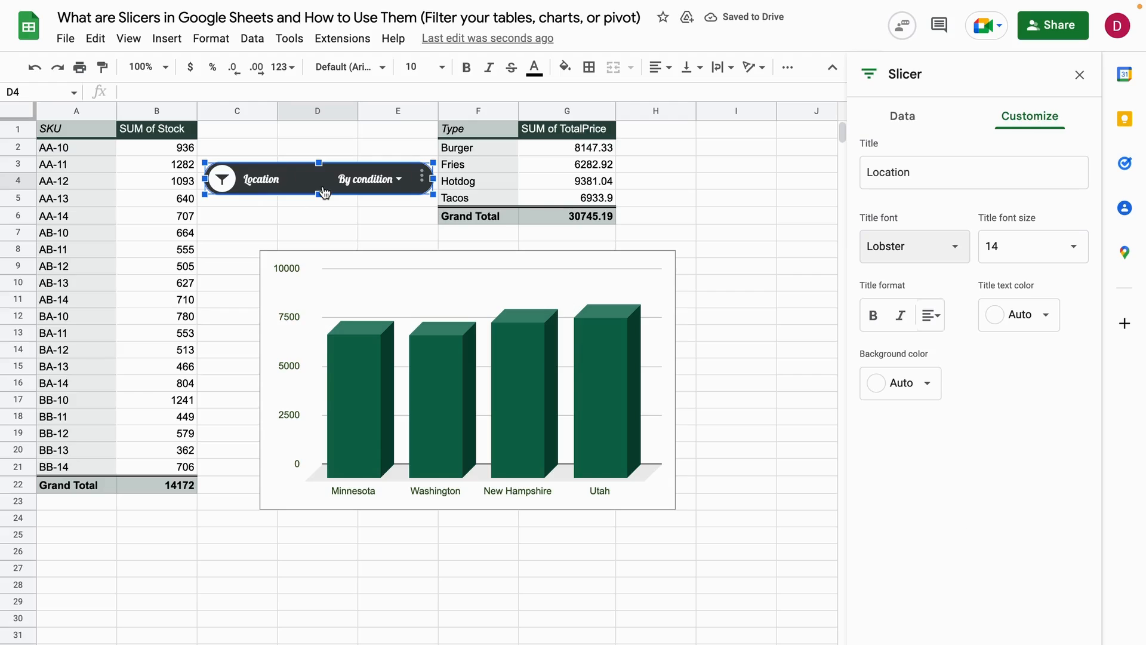
click(1006, 255)
click(1015, 268)
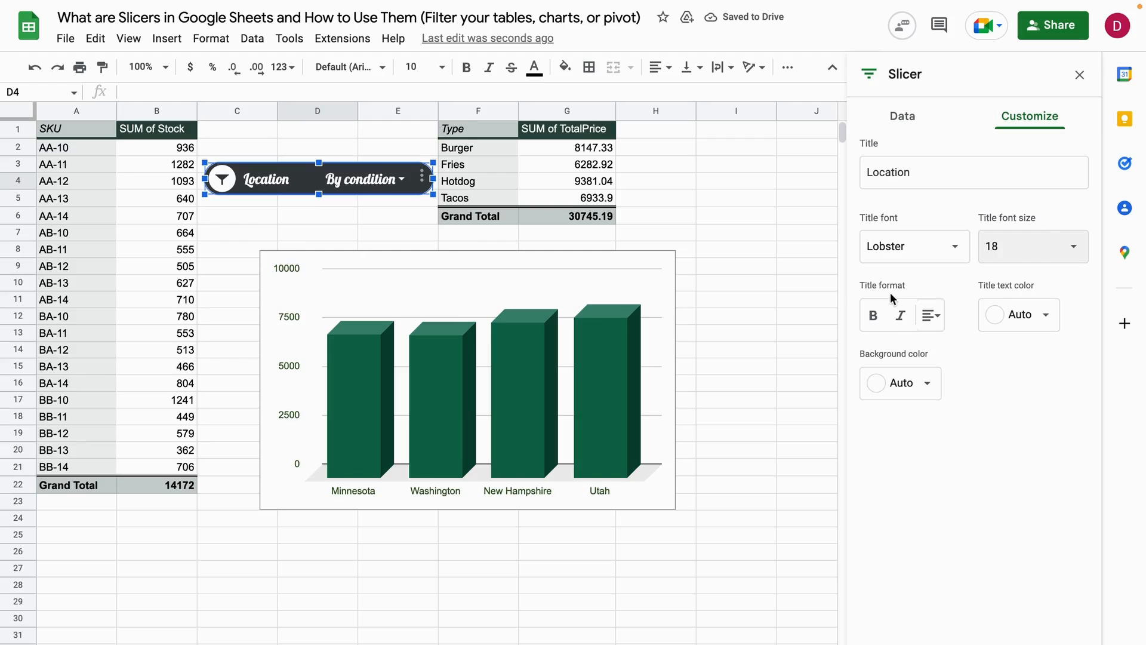
click(874, 316)
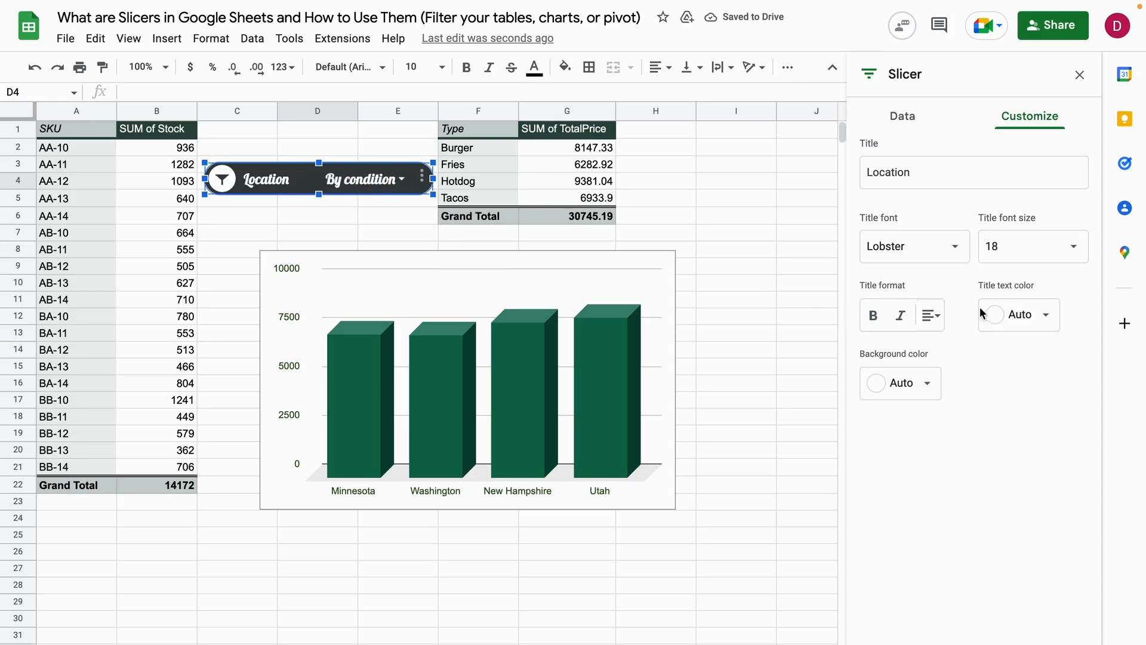
- Set the slicer's title text color to yellow
click(1046, 319)
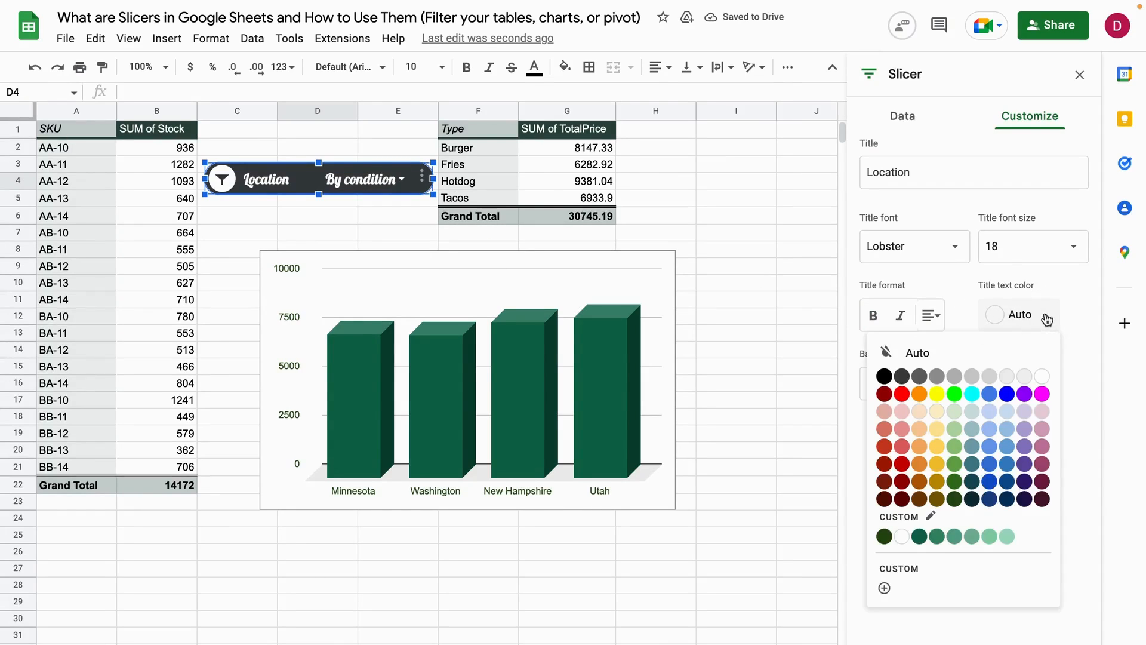
click(889, 397)
click(1015, 316)
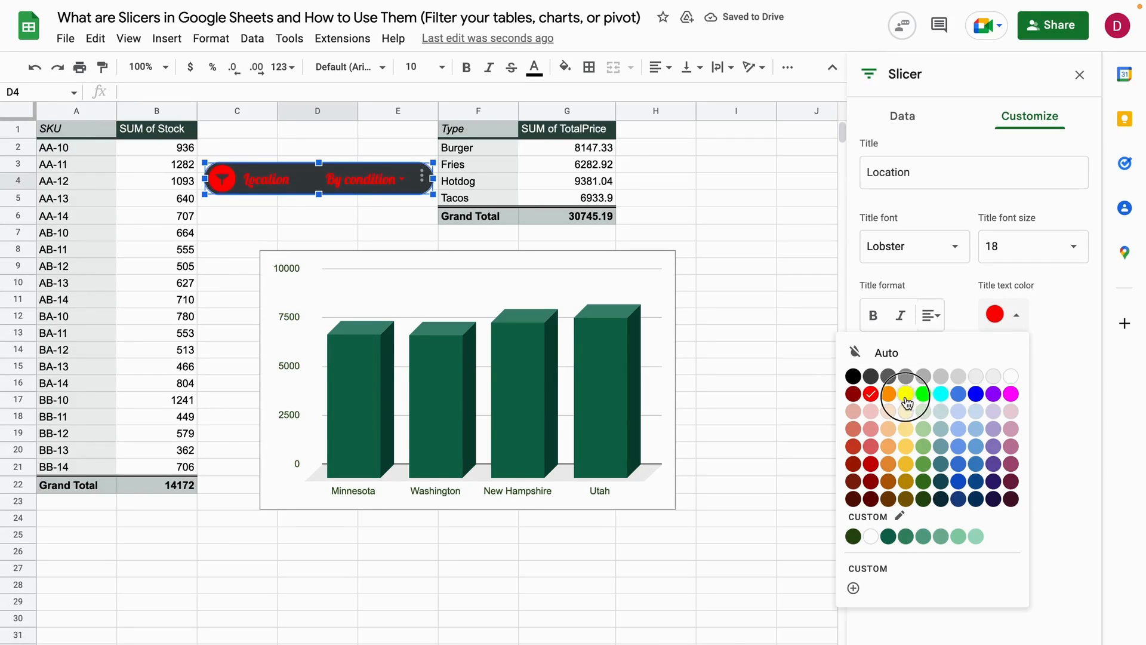
click(906, 394)
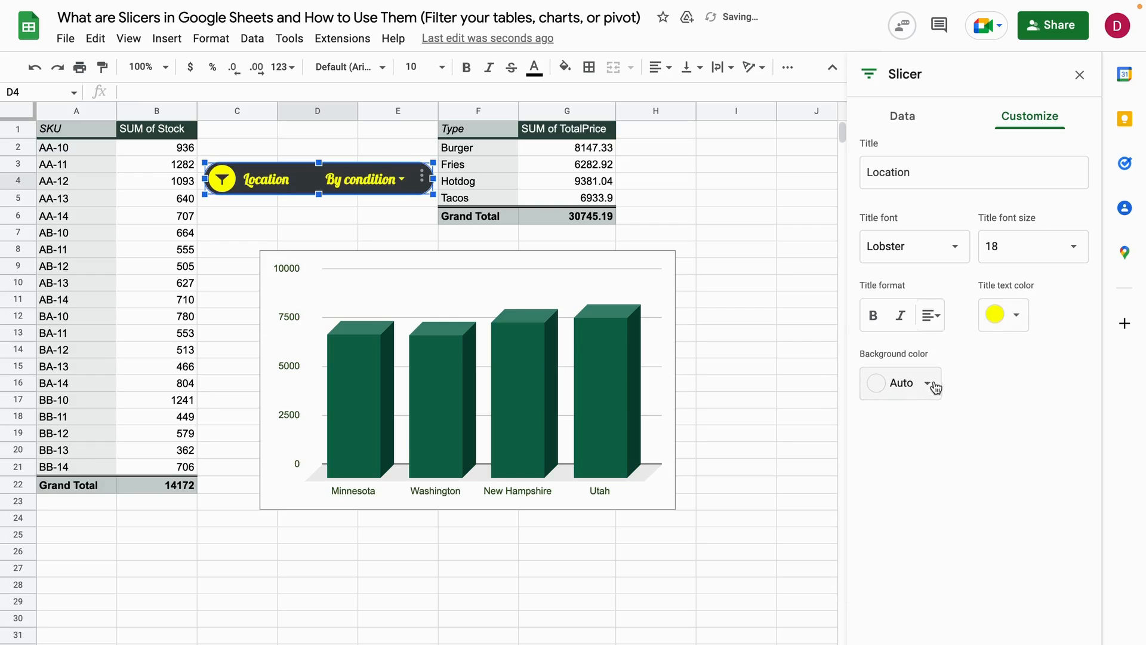
- Set the slicer's background color to black and move the slicer slightly higher above the chart
click(925, 383)
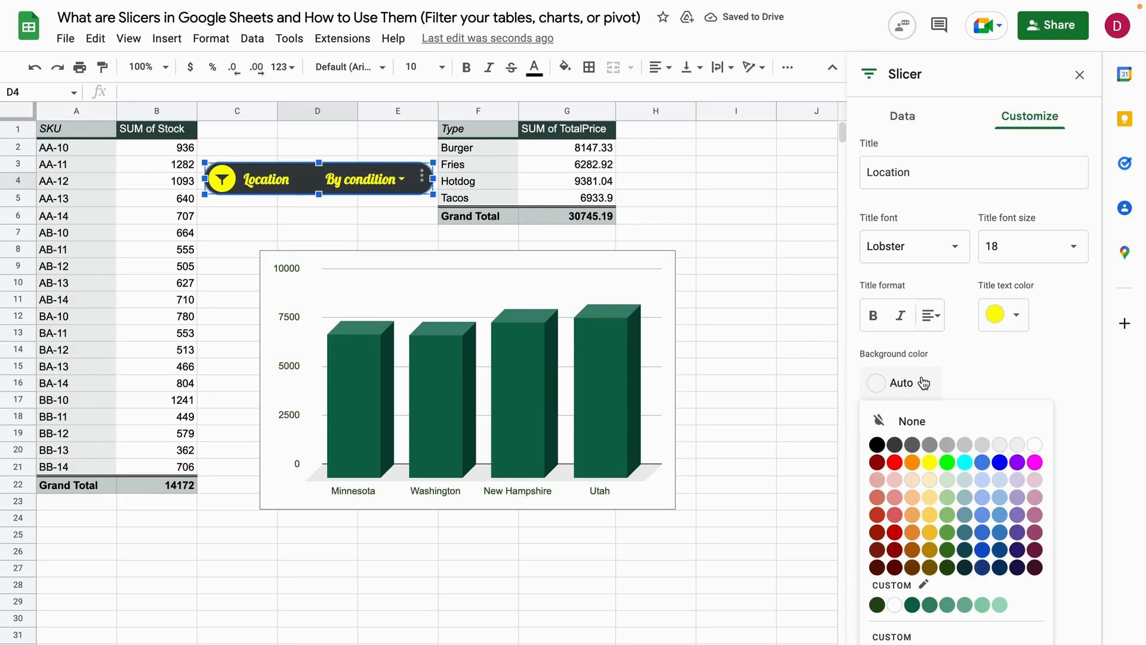
click(1034, 445)
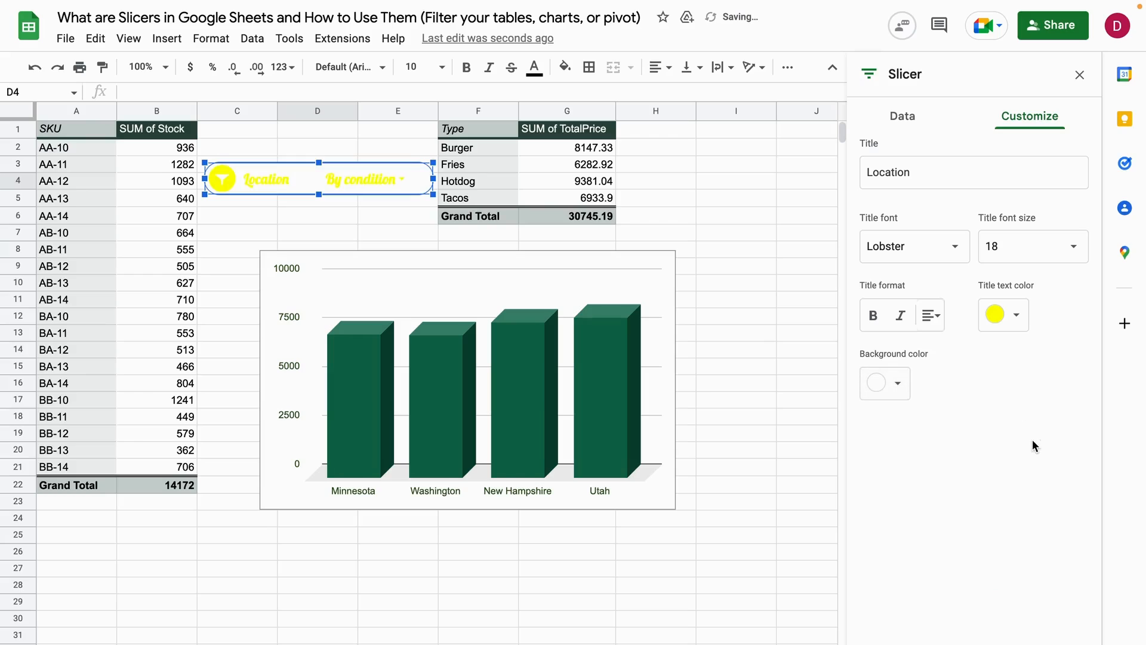
click(898, 383)
click(877, 446)
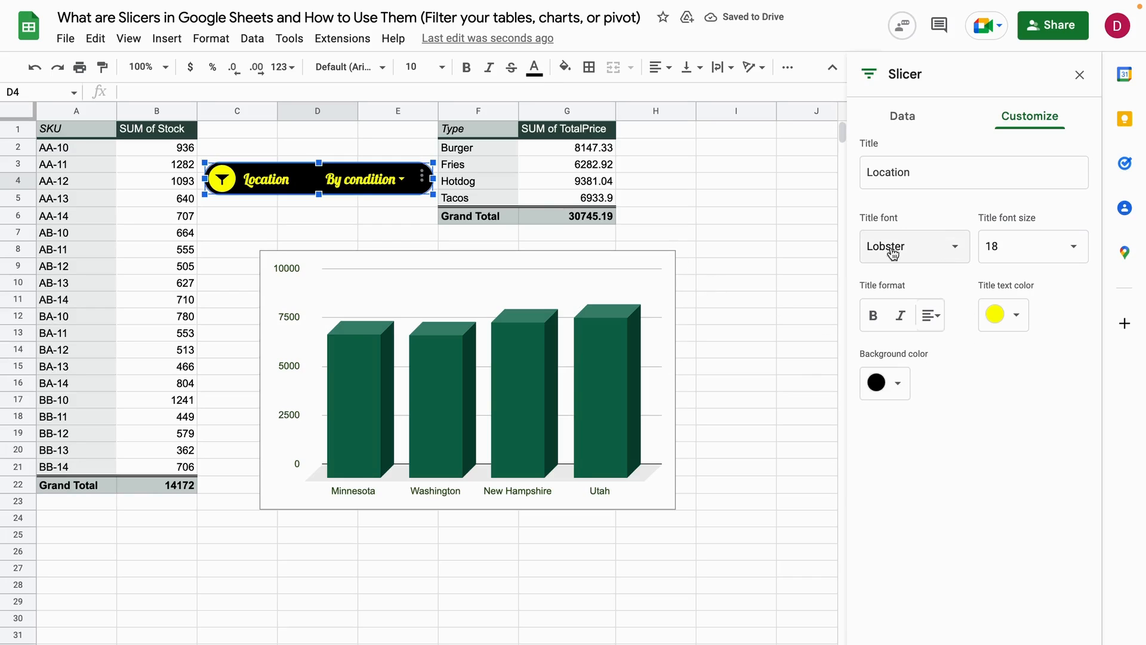
click(737, 214)
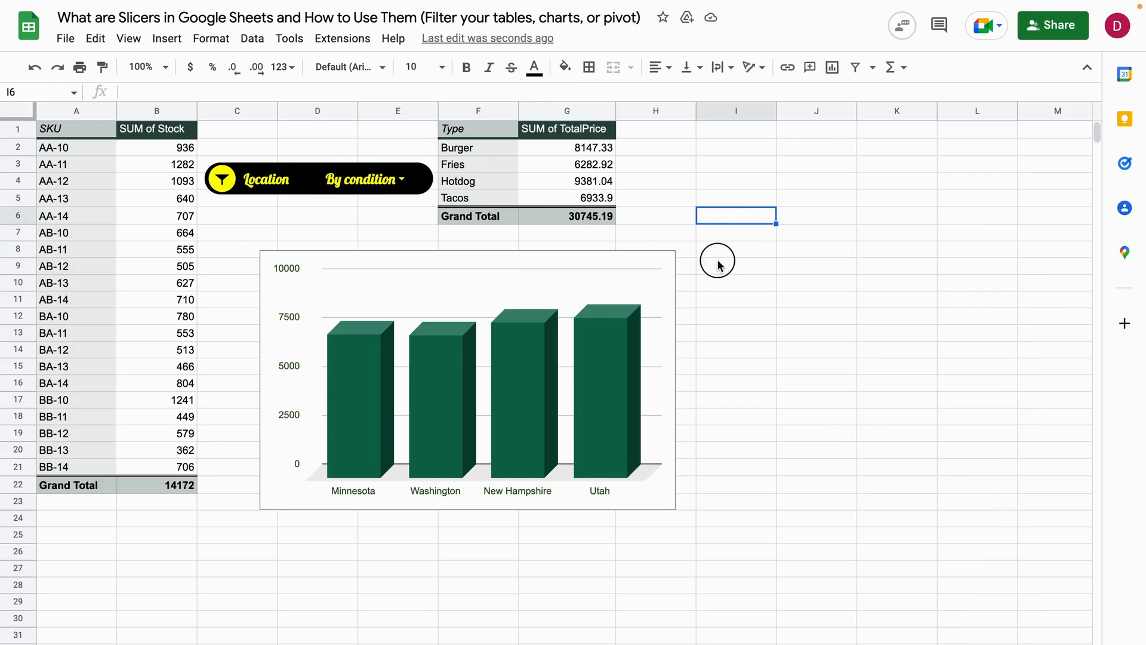
click(304, 179)
mouse_move(304, 179)
mouse_down()
mouse_move(322, 242)
mouse_move(687, 248)
mouse_move(300, 164)
mouse_up()
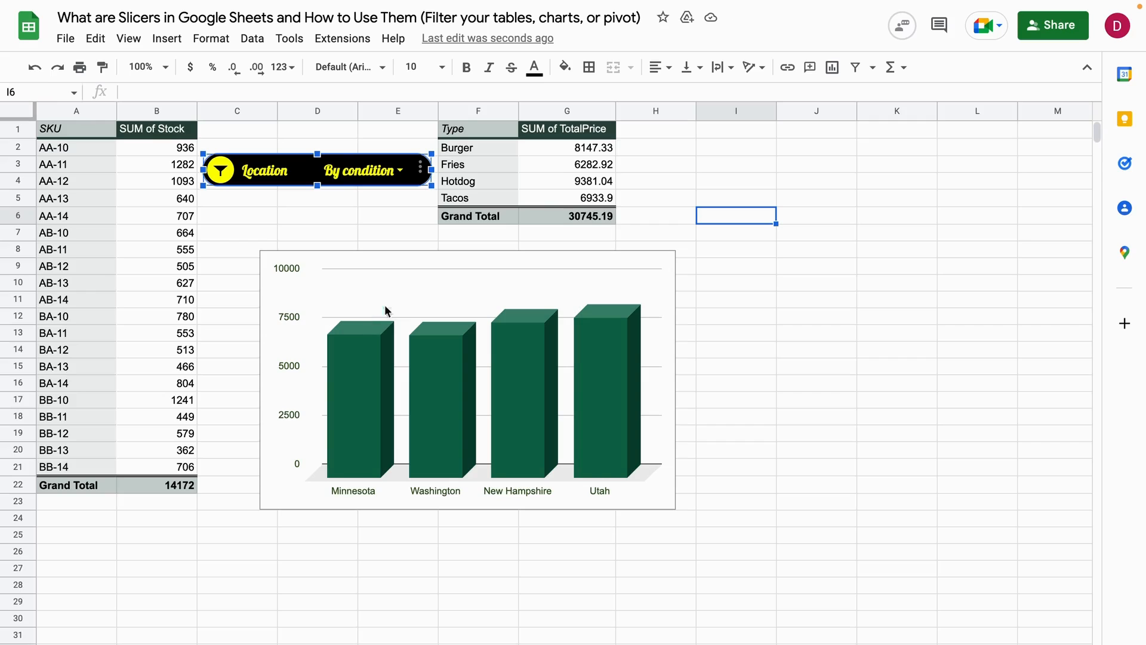
- Filter the Location slicer by values so that only Minnesota stays selected, keeping the Idaho condition
click(399, 175)
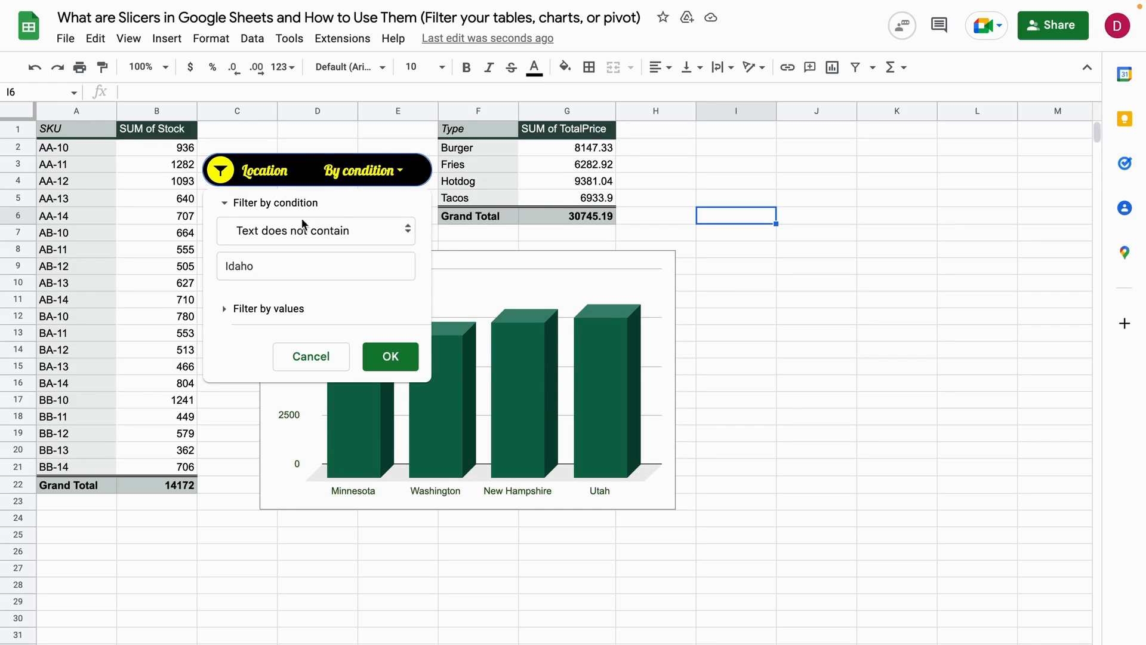
click(225, 204)
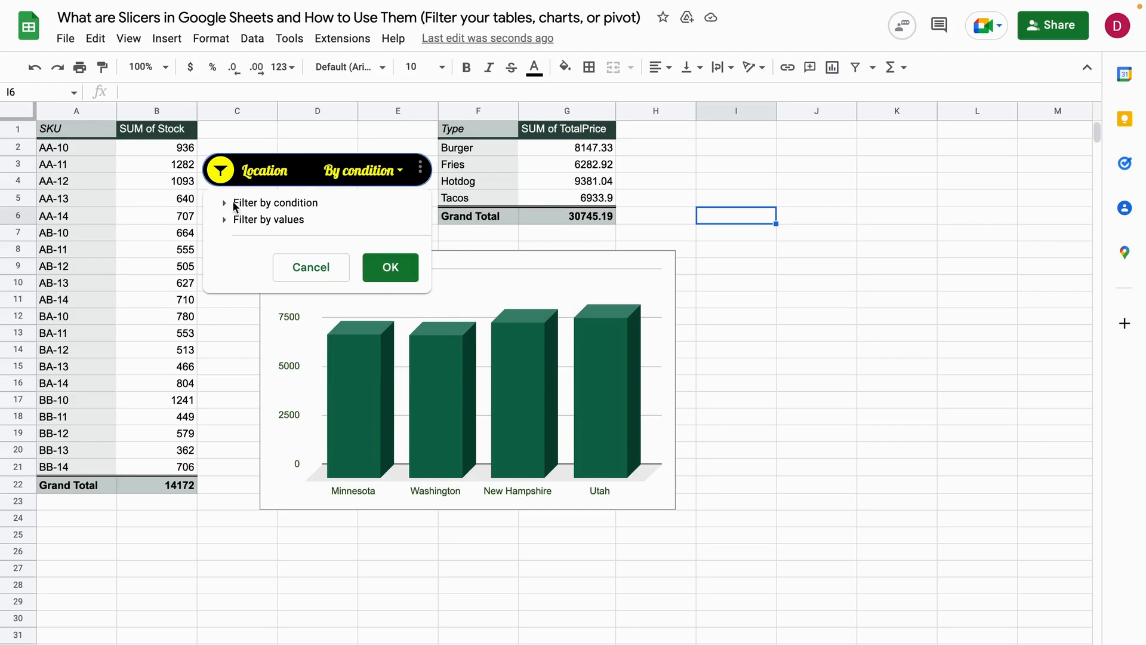
click(221, 220)
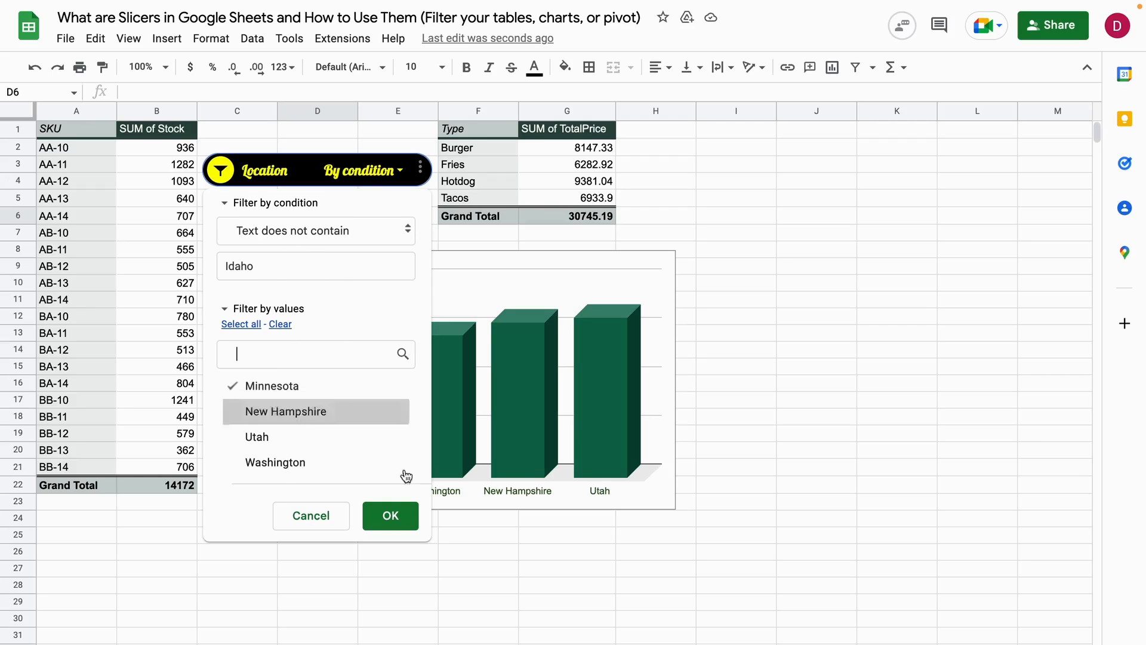
click(395, 525)
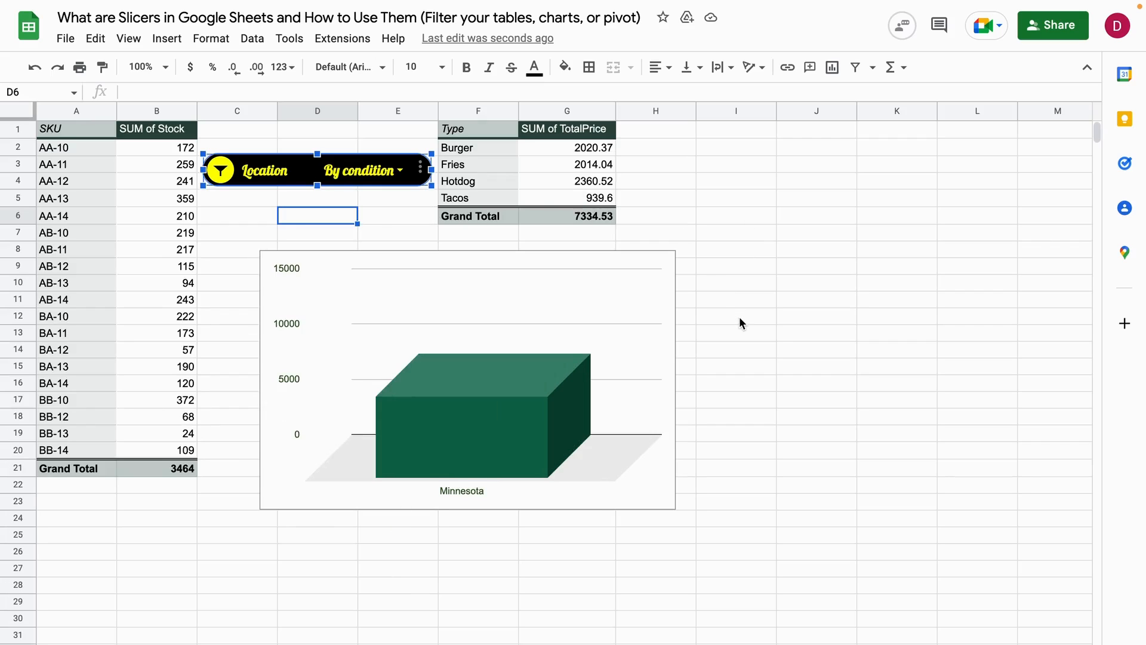
mouse_move(538, 148)
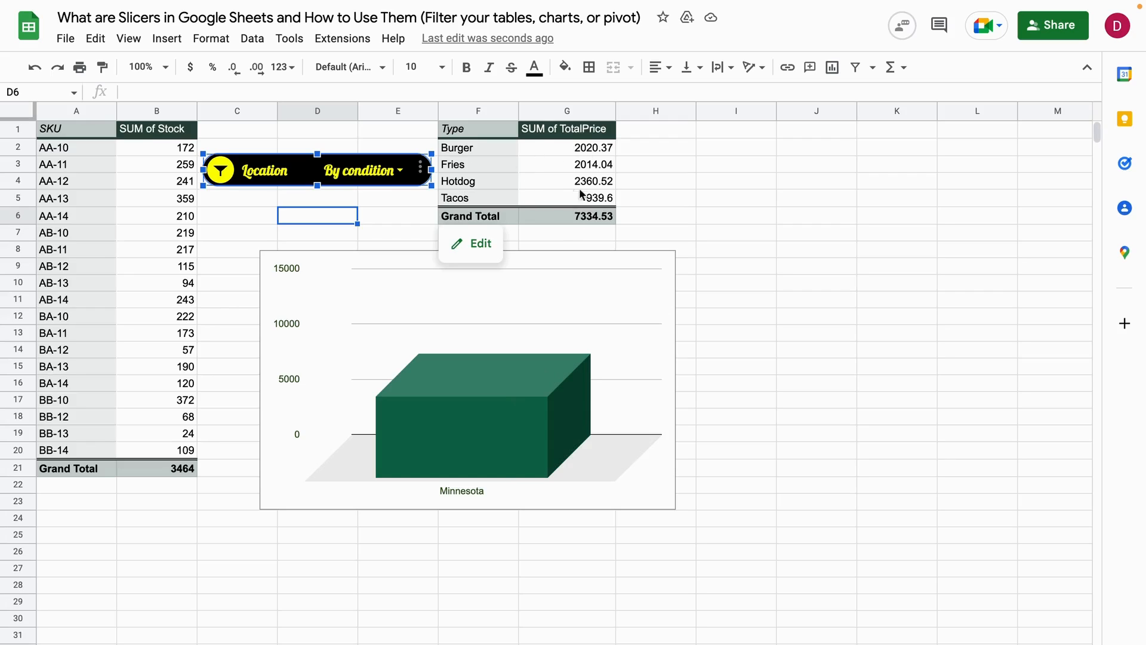
mouse_move(135, 218)
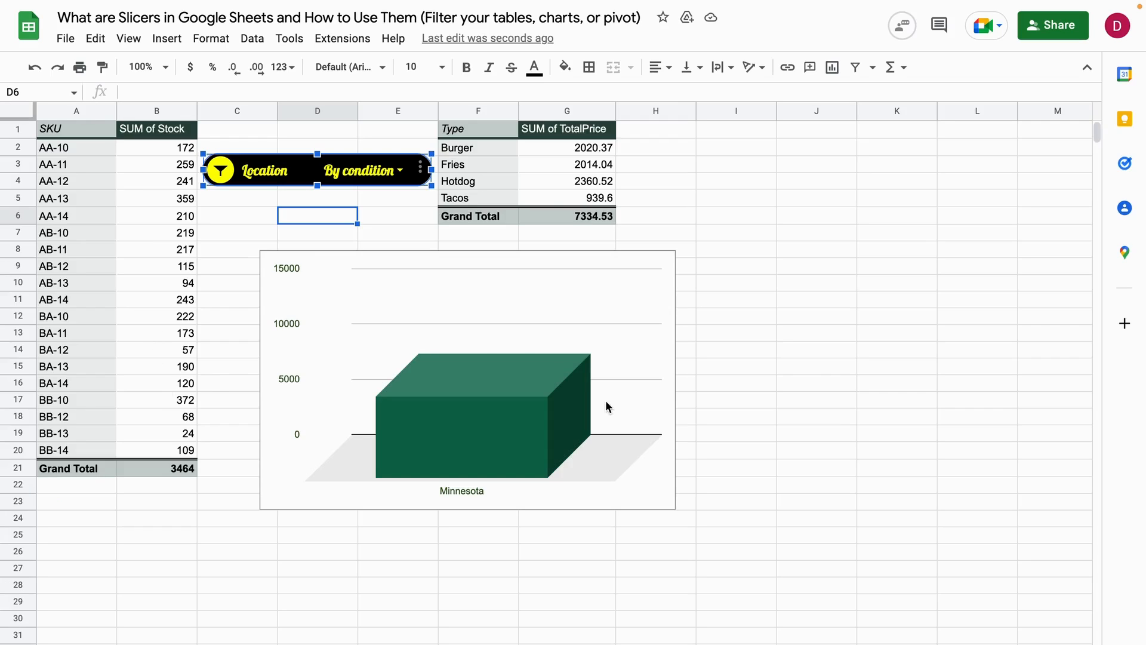
click(769, 342)
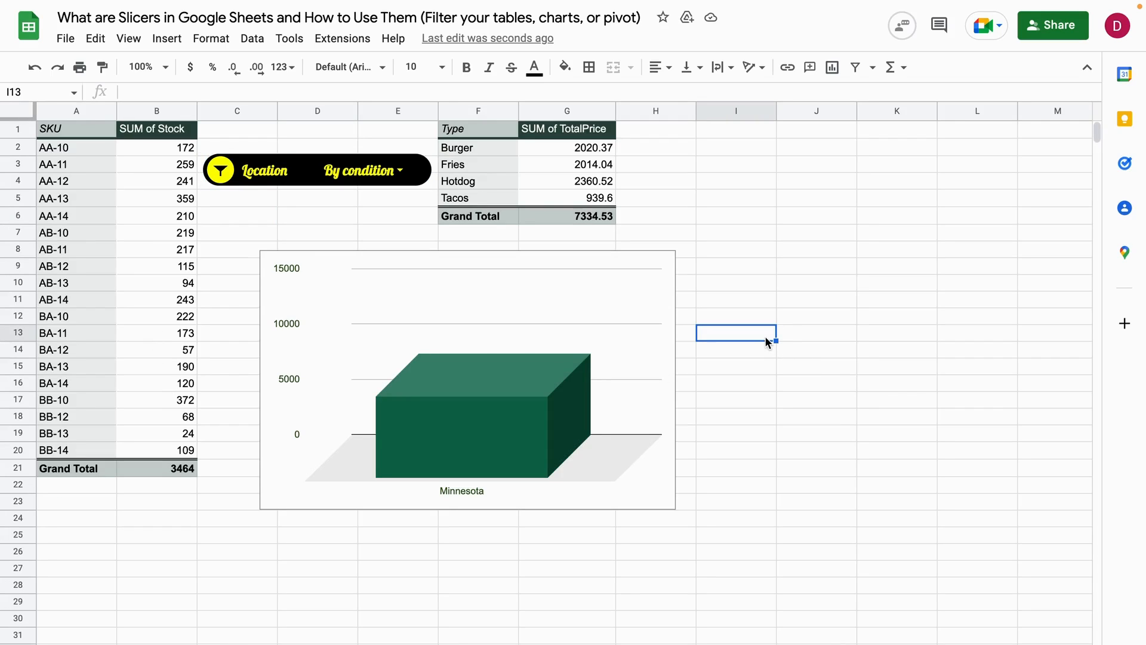